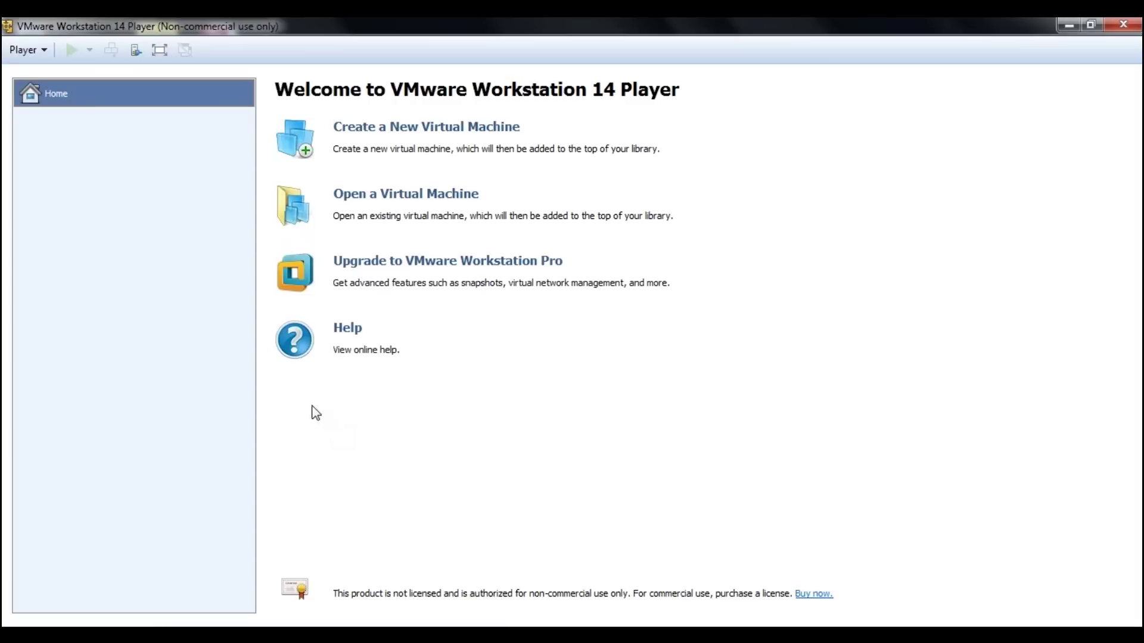
# Begin a new virtual machine with the OS installed later and a Linux Ubuntu 64-bit guest.
pyautogui.click(392, 143)
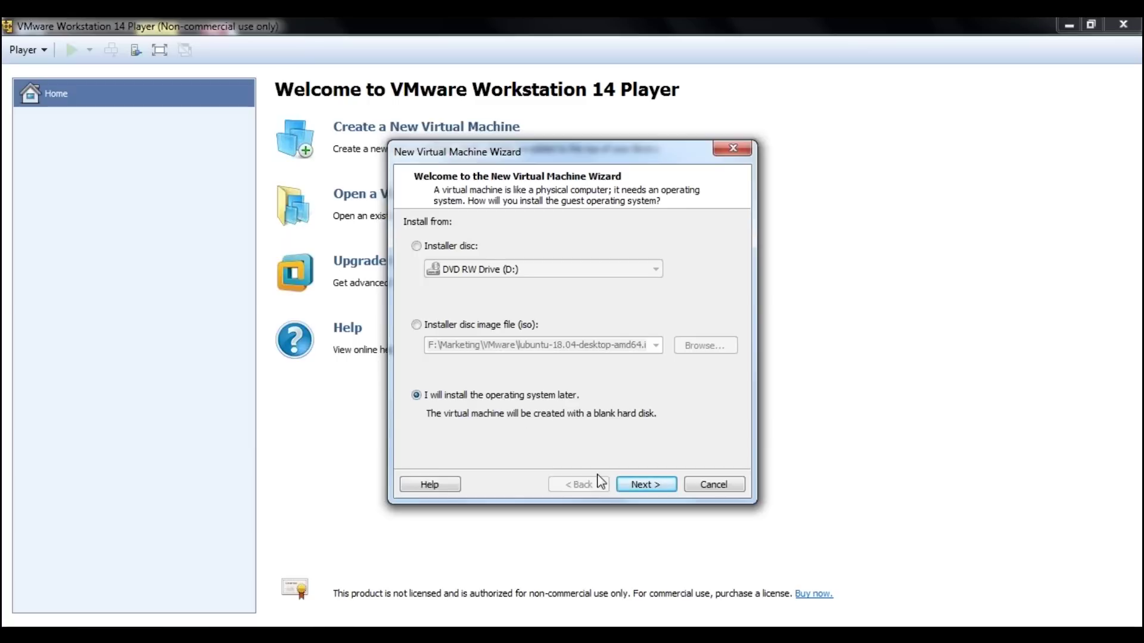
pyautogui.click(628, 485)
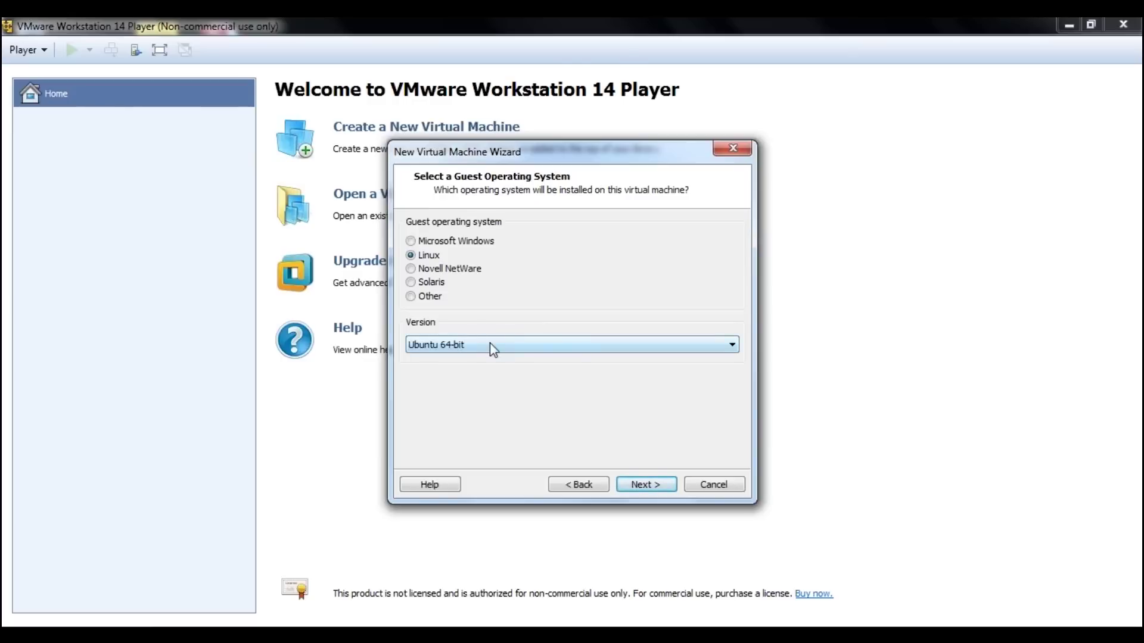
pyautogui.click(490, 345)
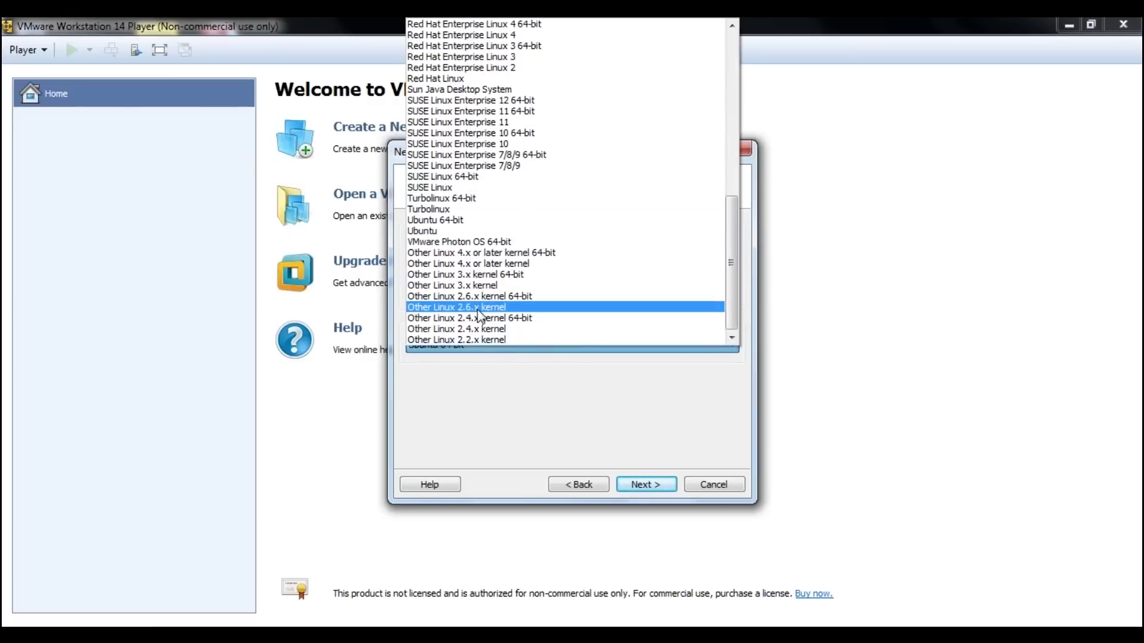
pyautogui.click(435, 220)
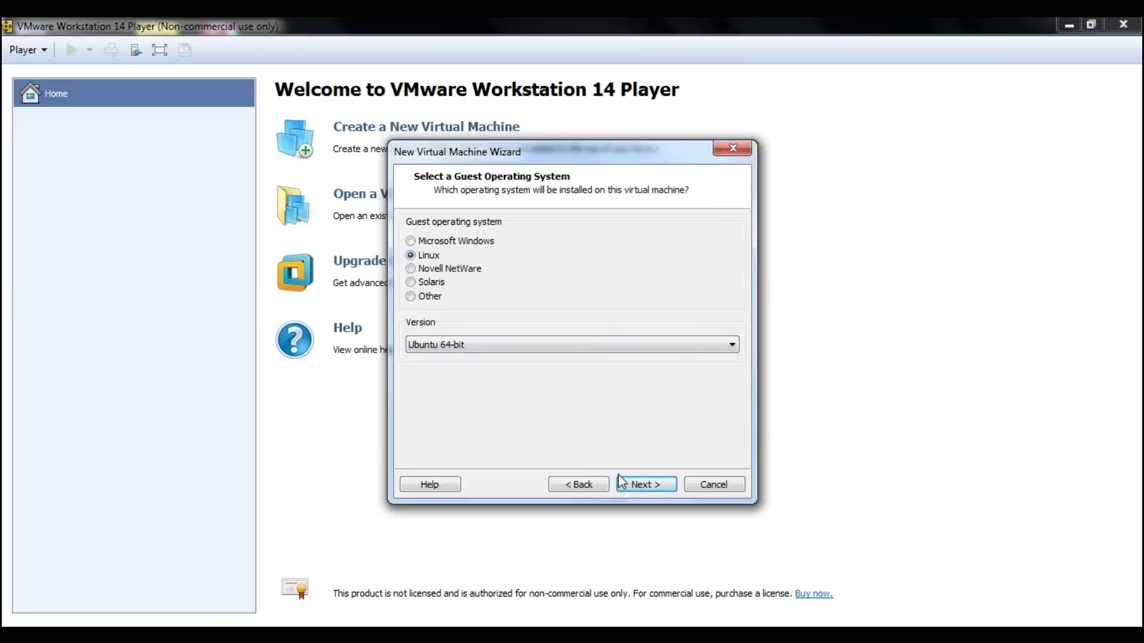
# Name the virtual machine 'Ubuntu 64-bit 5' instead of the '(2)' default.
pyautogui.click(635, 484)
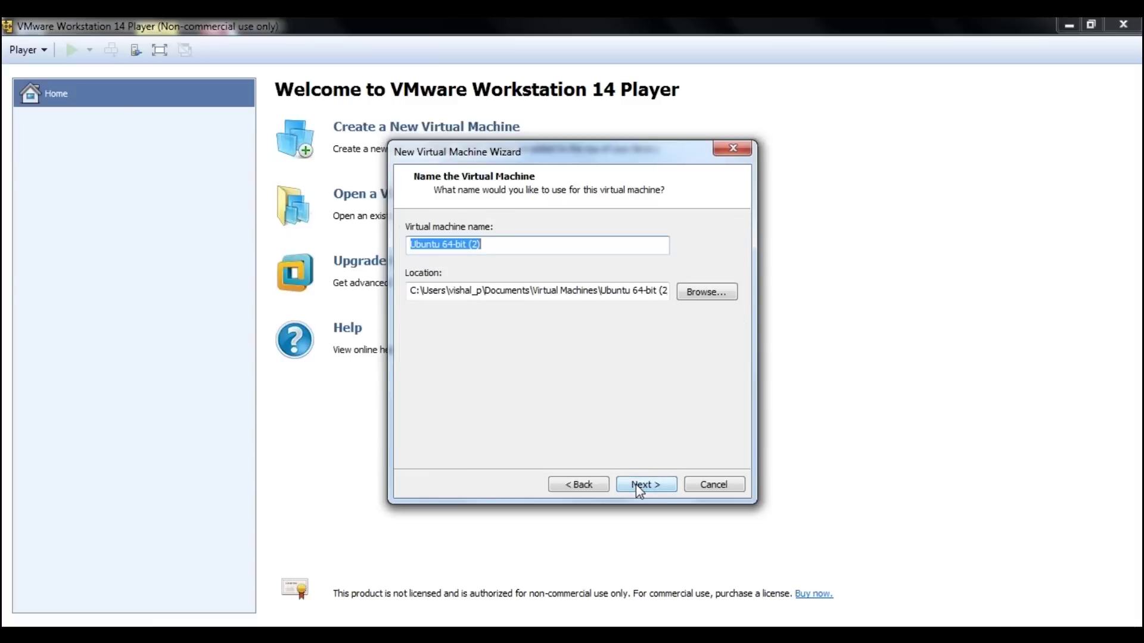
pyautogui.press('End')
pyautogui.press('BackSpace')
pyautogui.press('BackSpace')
pyautogui.press('BackSpace')
pyautogui.write('5')
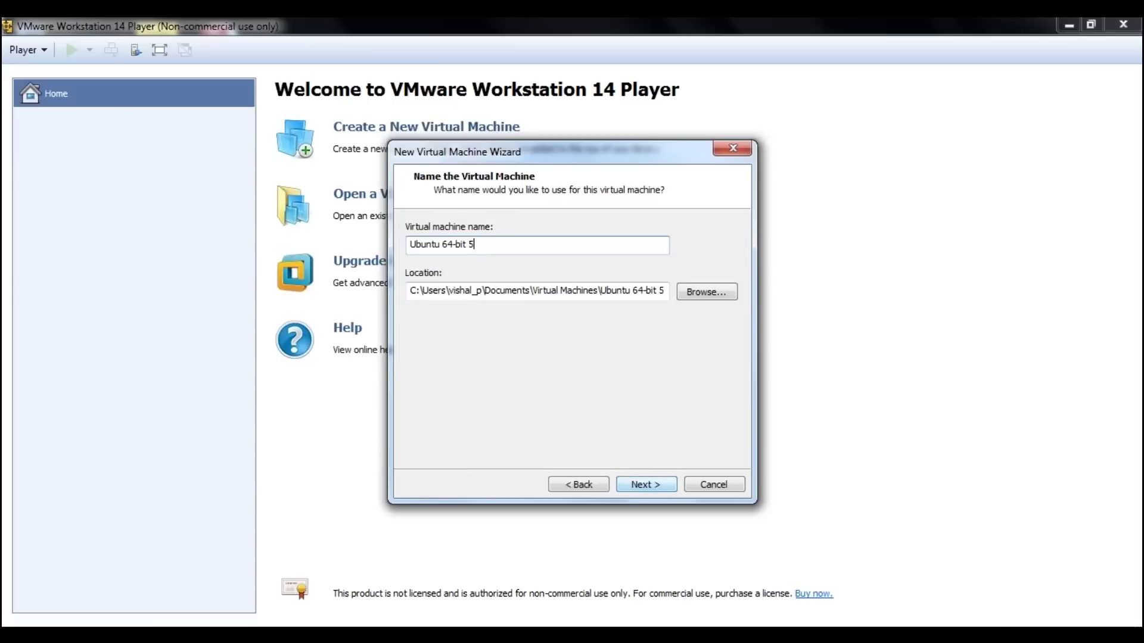
pyautogui.click(644, 484)
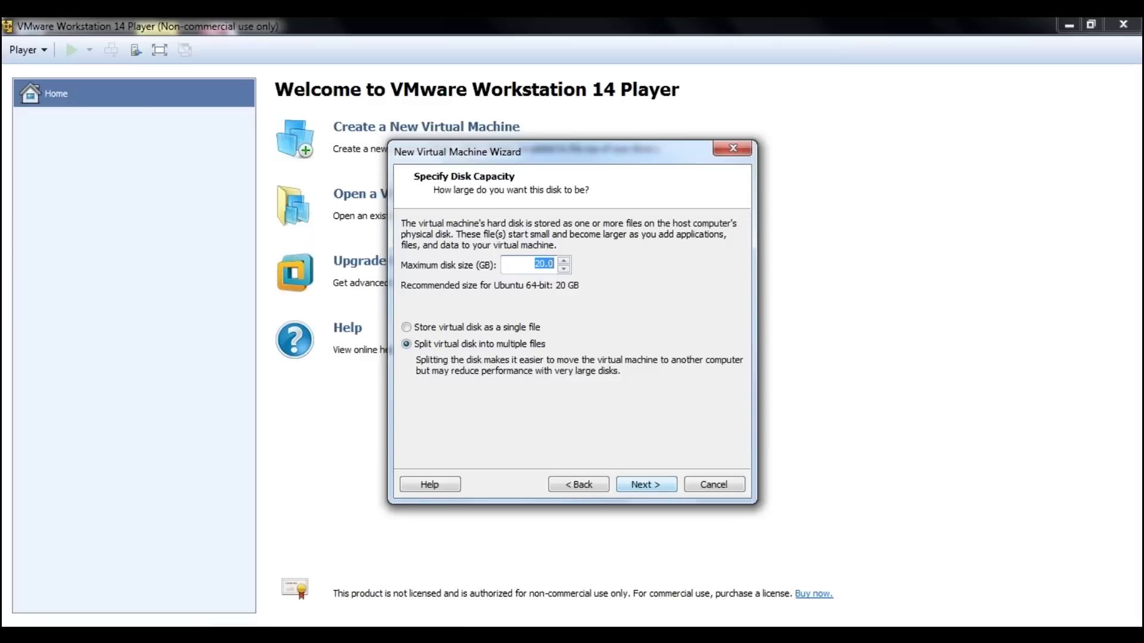
# Set the maximum disk size to 15 GB and finish the wizard.
pyautogui.write('15')
pyautogui.click(638, 484)
pyautogui.click(638, 484)
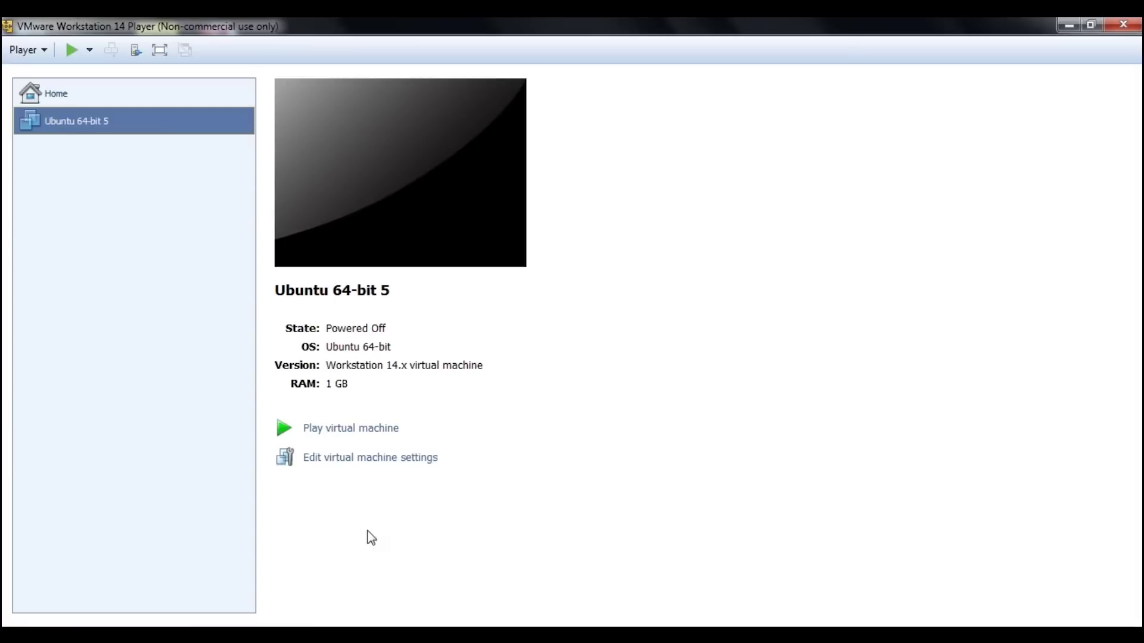
# Point the CD/DVD (SATA) drive at F:\Marketing\VMware\lubuntu-18.04-desktop-amd64 ISO and save the settings.
pyautogui.click(315, 459)
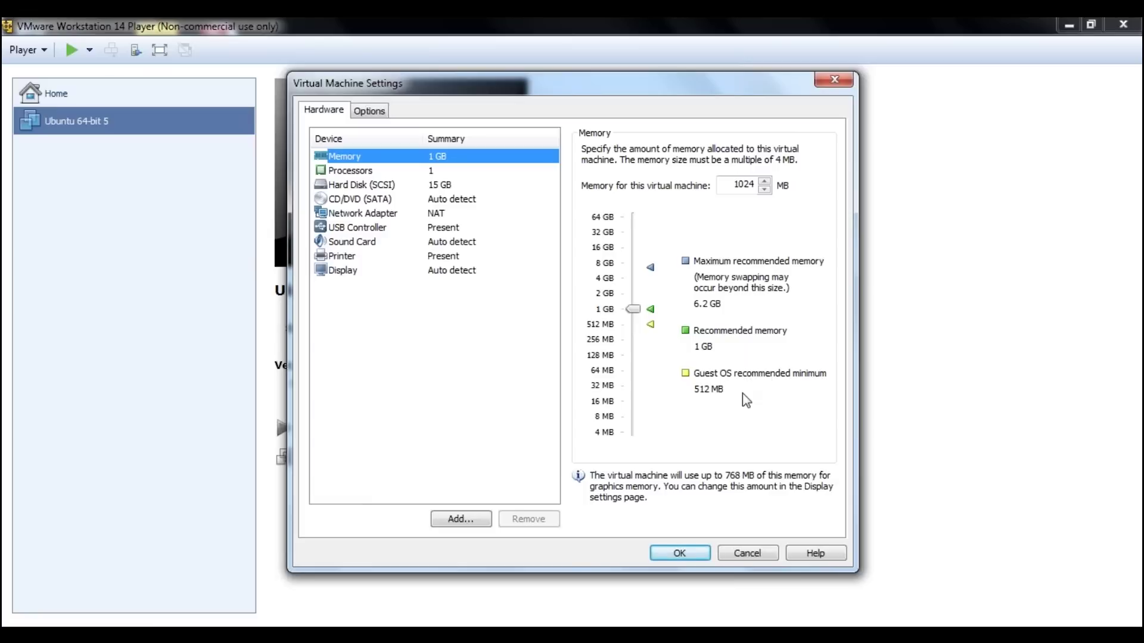
pyautogui.click(334, 201)
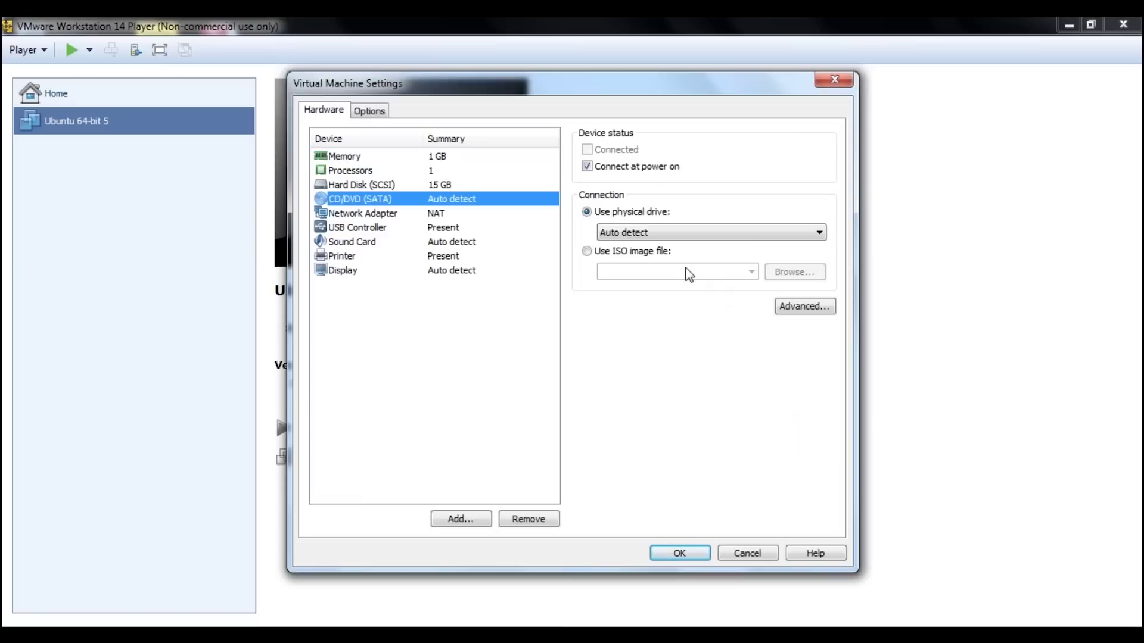
pyautogui.click(587, 251)
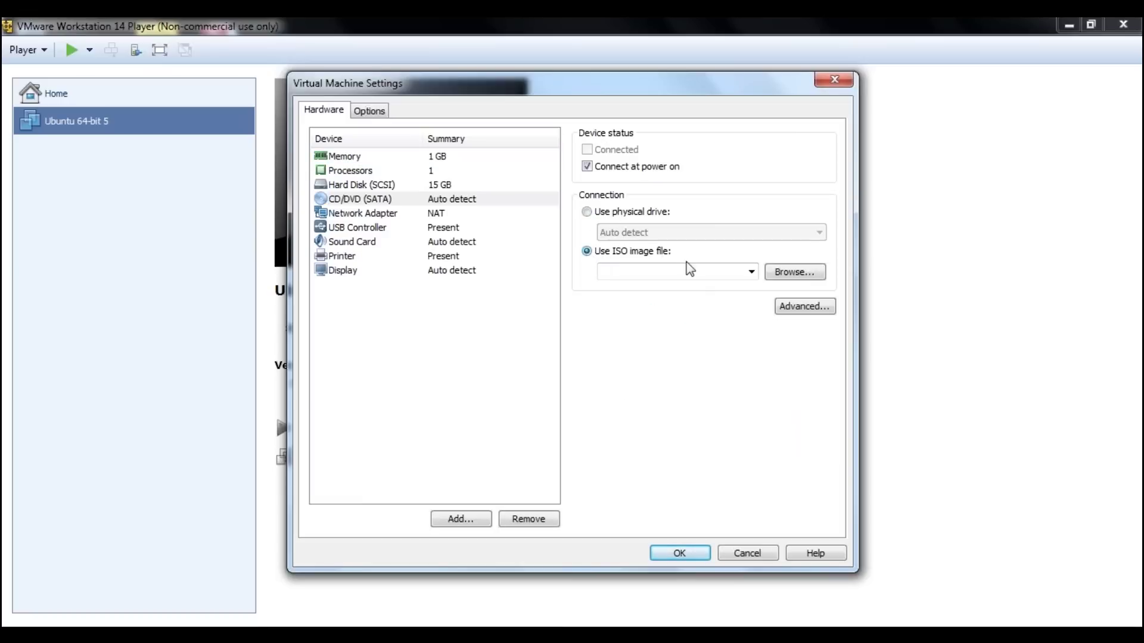
pyautogui.click(809, 274)
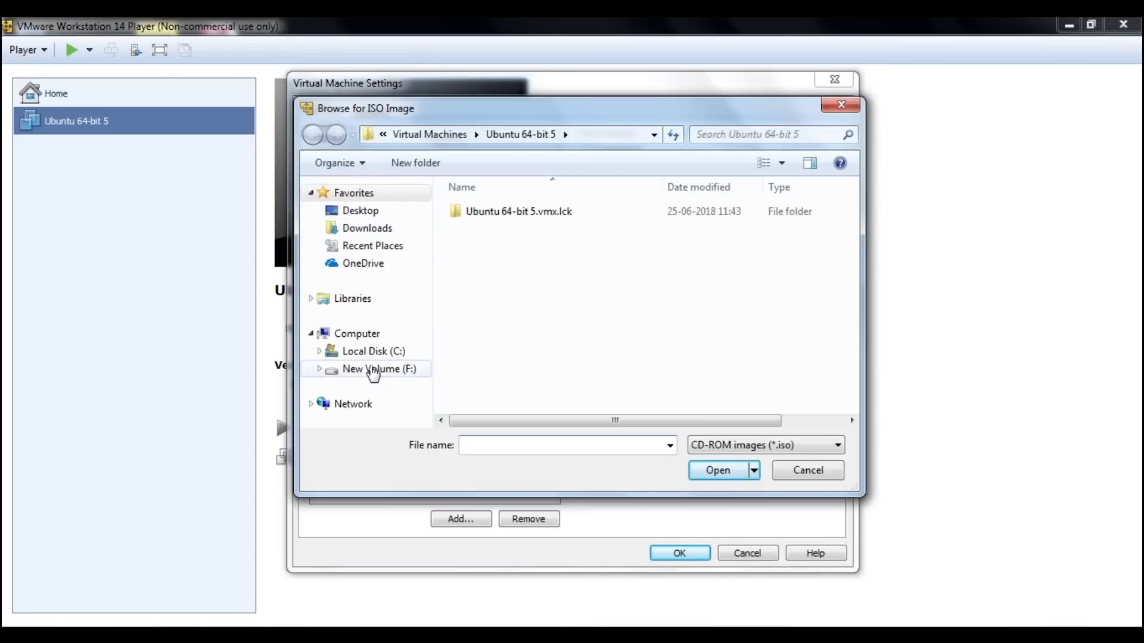
pyautogui.click(373, 369)
pyautogui.scroll(-3, 858, 290)
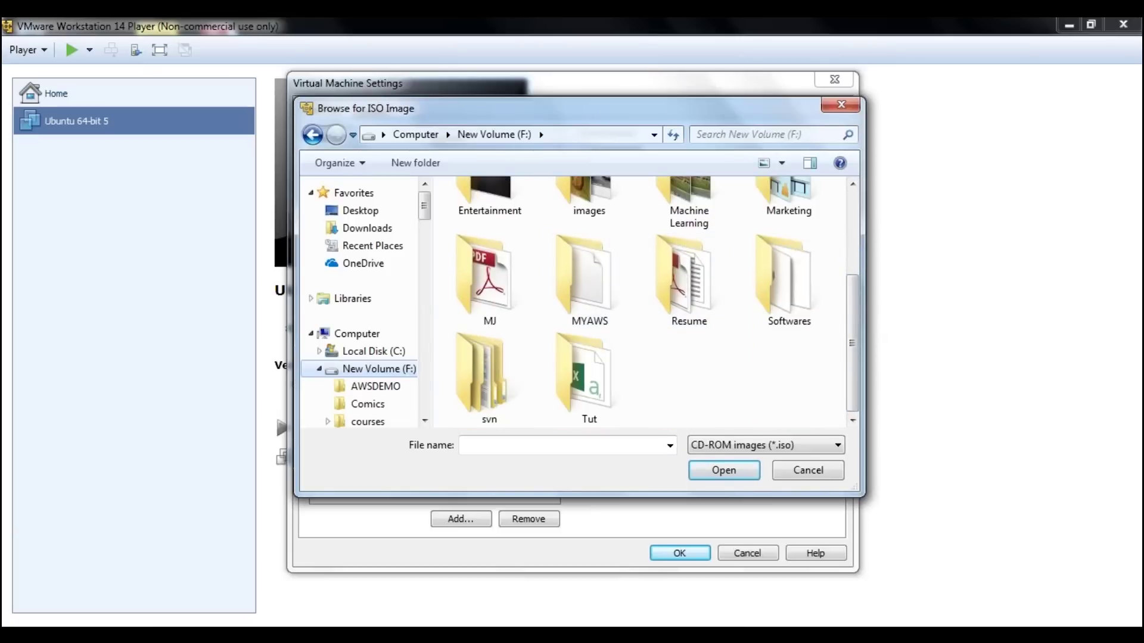
pyautogui.doubleClick(783, 193)
pyautogui.scroll(-2, 757, 253)
pyautogui.doubleClick(684, 375)
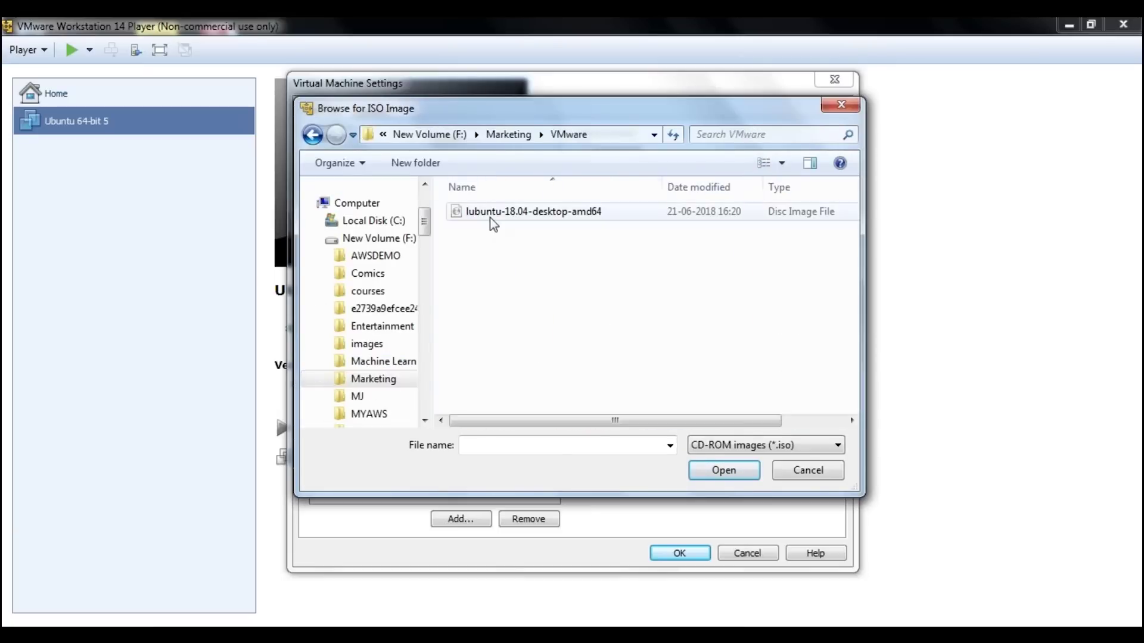
pyautogui.click(494, 212)
pyautogui.click(722, 472)
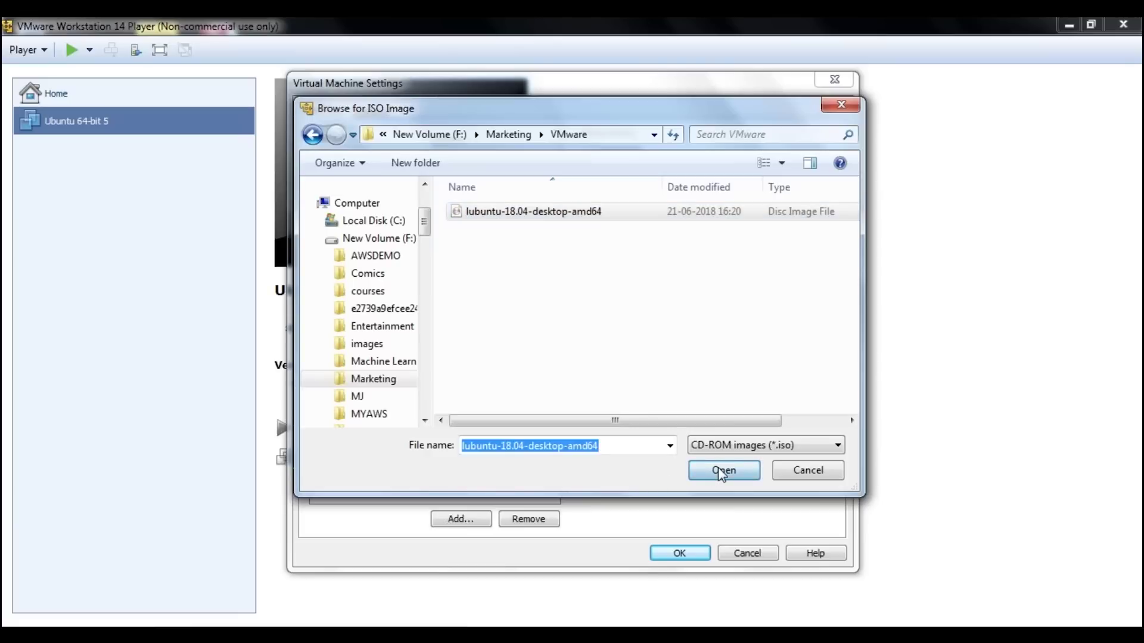
pyautogui.click(679, 553)
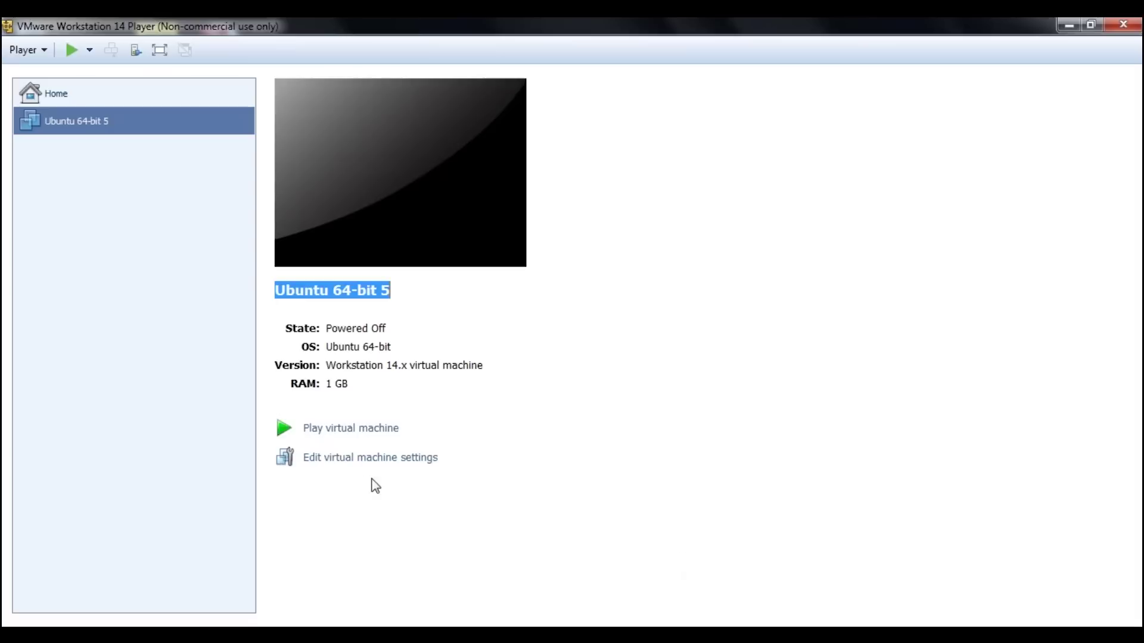
# Power on Ubuntu 64-bit 5, dismiss the devices notice, accept English, then highlight Install Lubuntu.
pyautogui.click(347, 434)
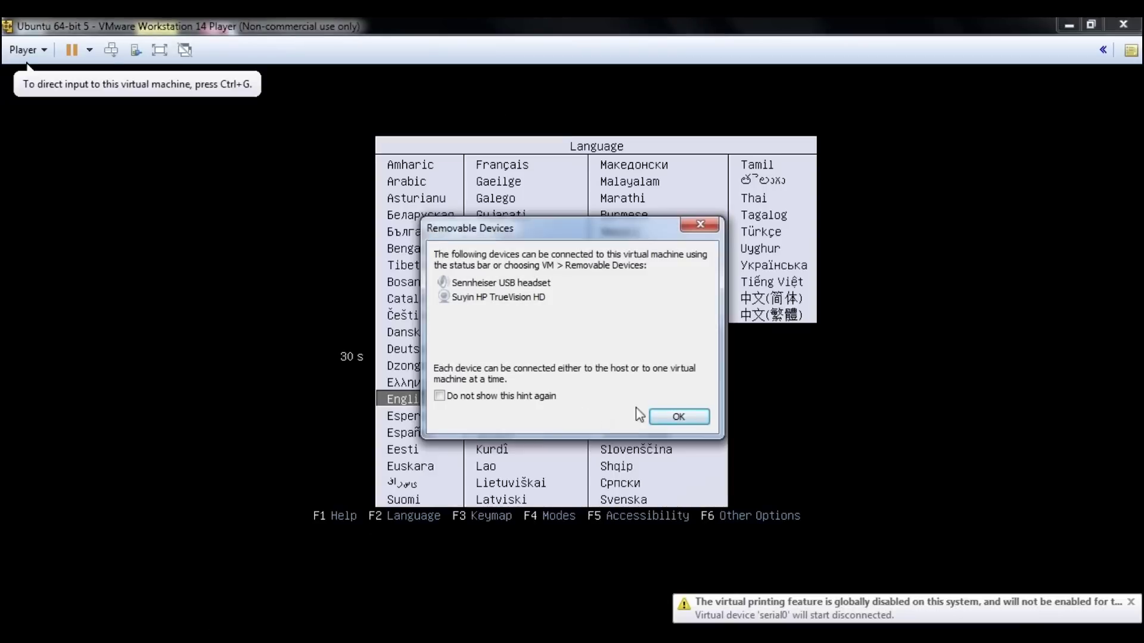
pyautogui.click(667, 416)
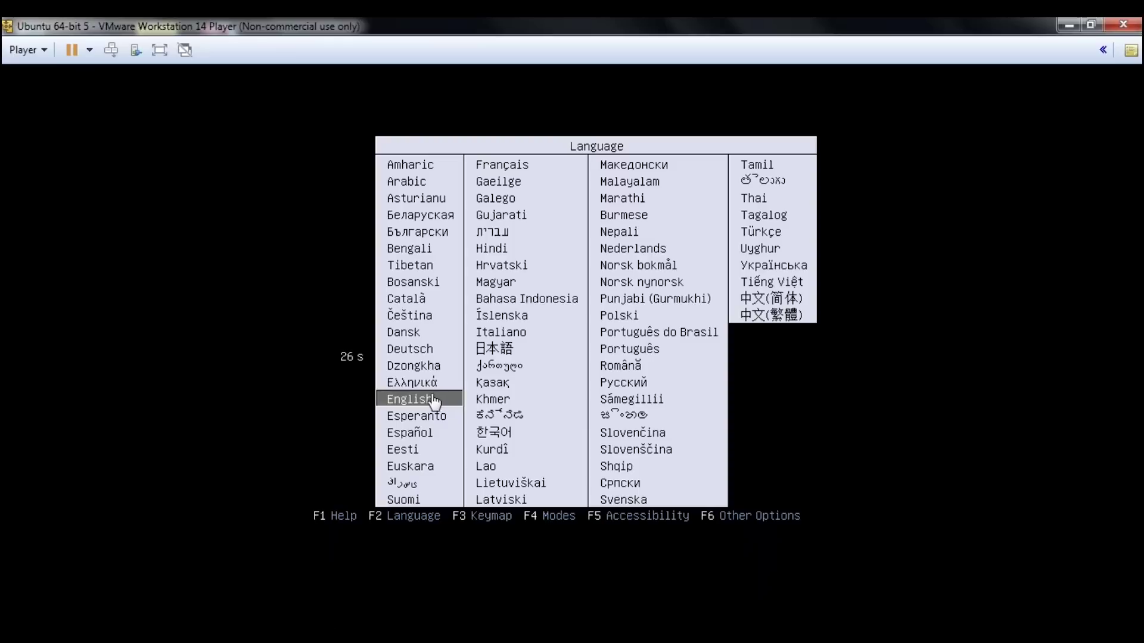
pyautogui.click(352, 420)
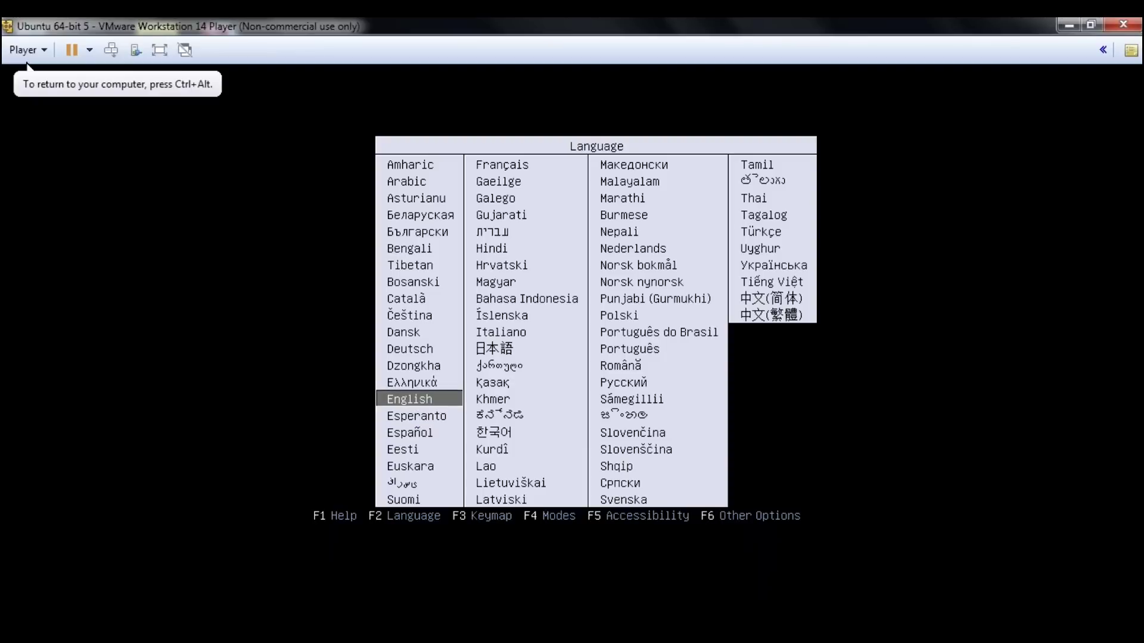
pyautogui.press('Return')
pyautogui.press('Down')
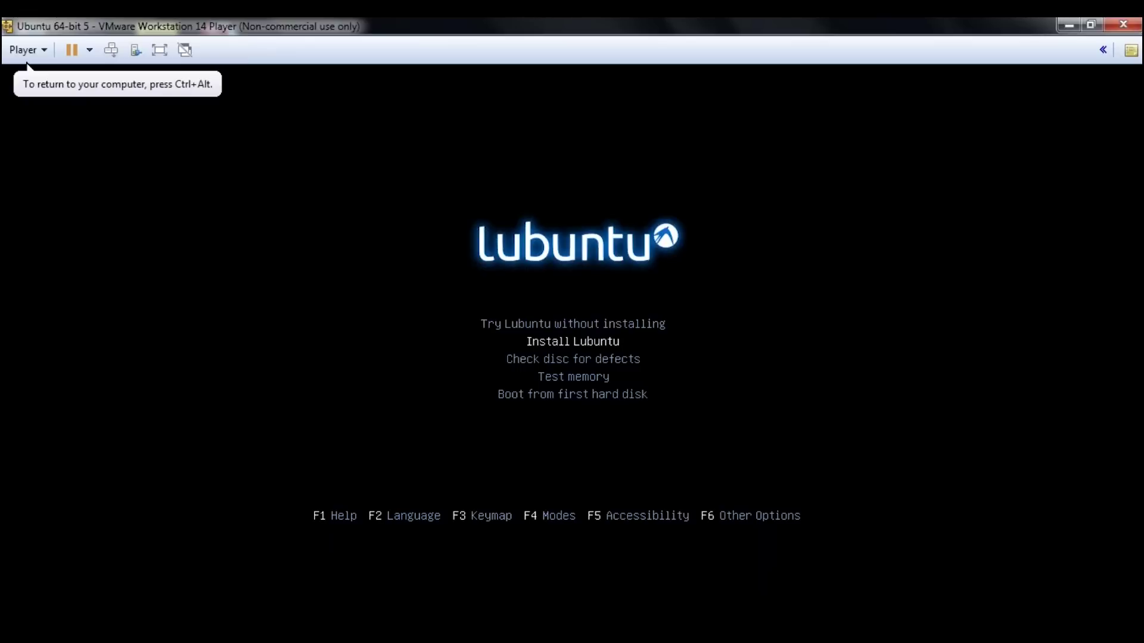
# Launch Install Lubuntu from the boot menu and pass Welcome and the English (US) keyboard page.
pyautogui.press('Return')
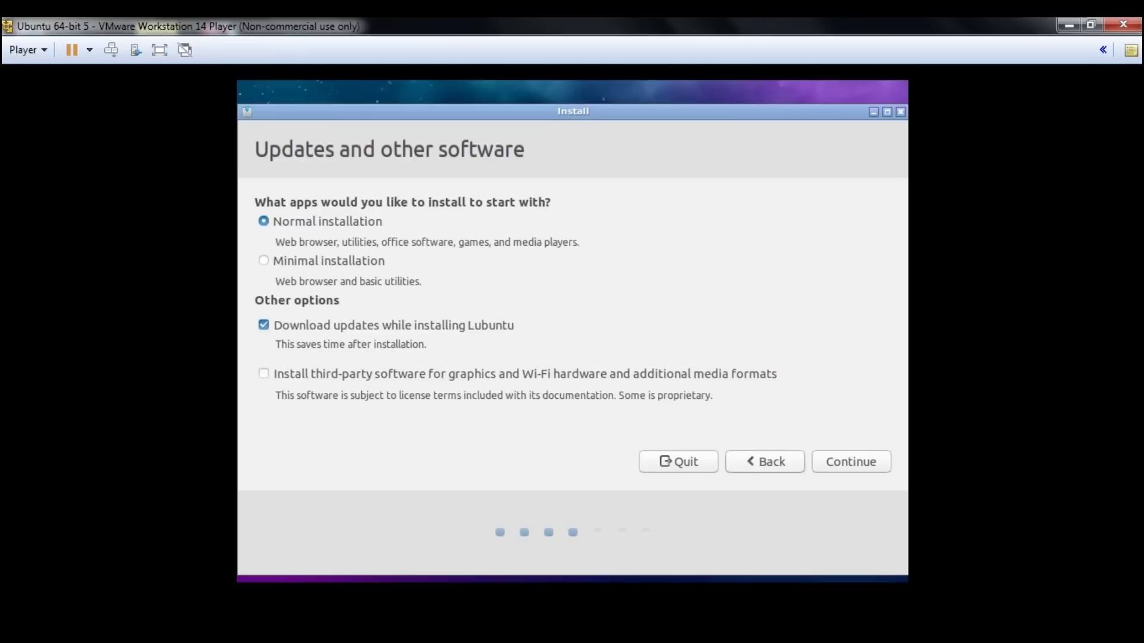
# Continue with Normal installation and Download updates left checked.
pyautogui.press('Return')
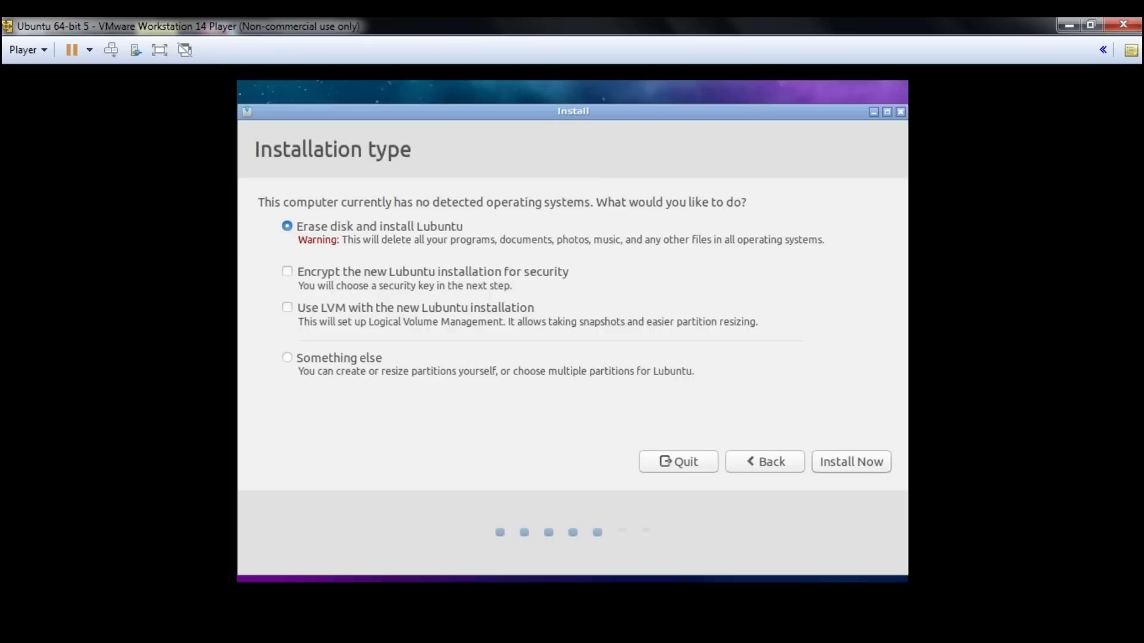
# Install with Erase disk, confirm writing the partition changes, and accept Kolkata as location.
pyautogui.press('Return')
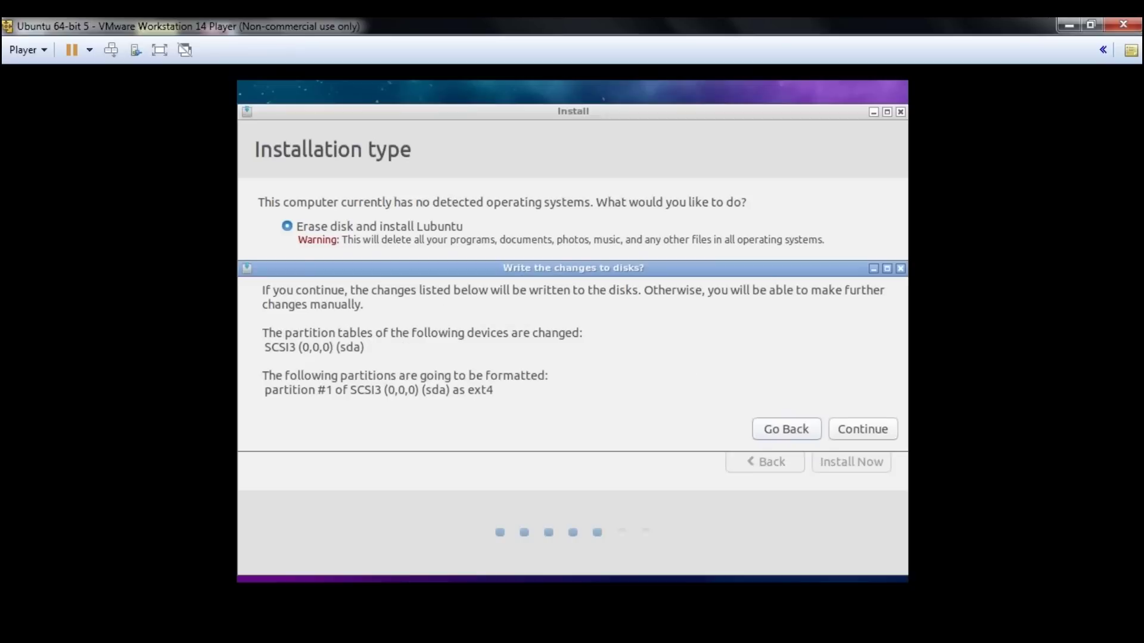
pyautogui.click(850, 429)
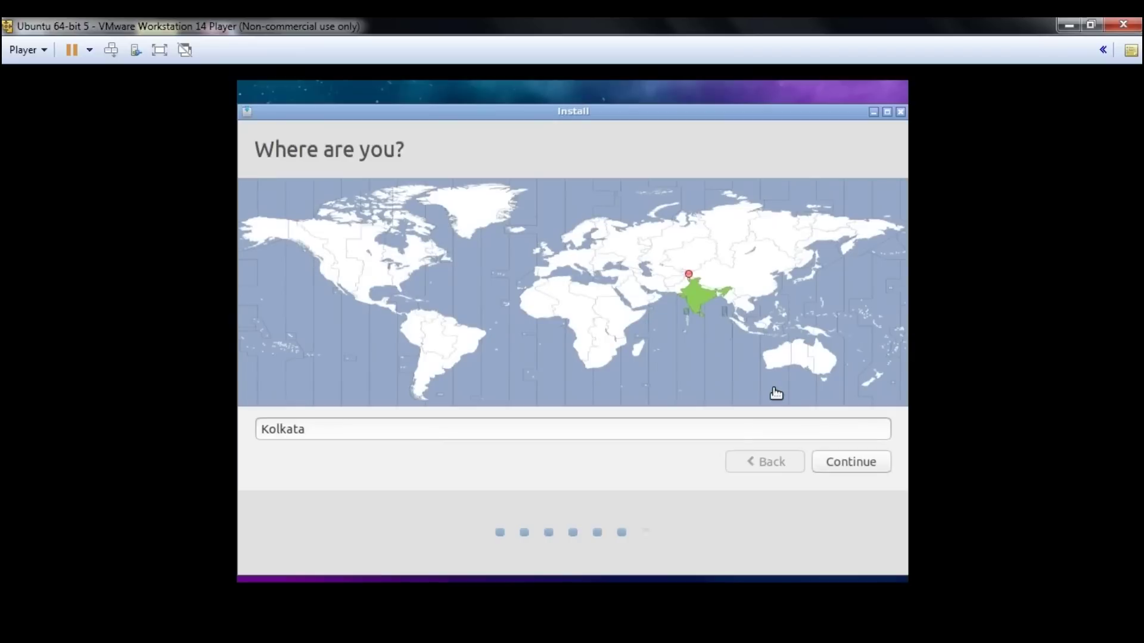
pyautogui.press('Return')
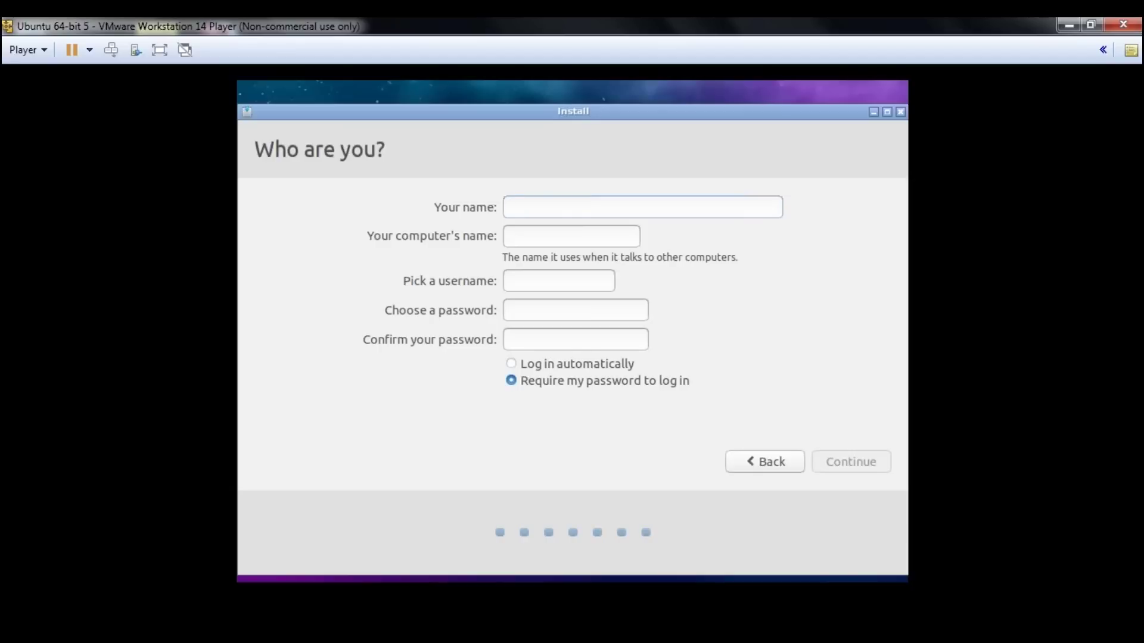
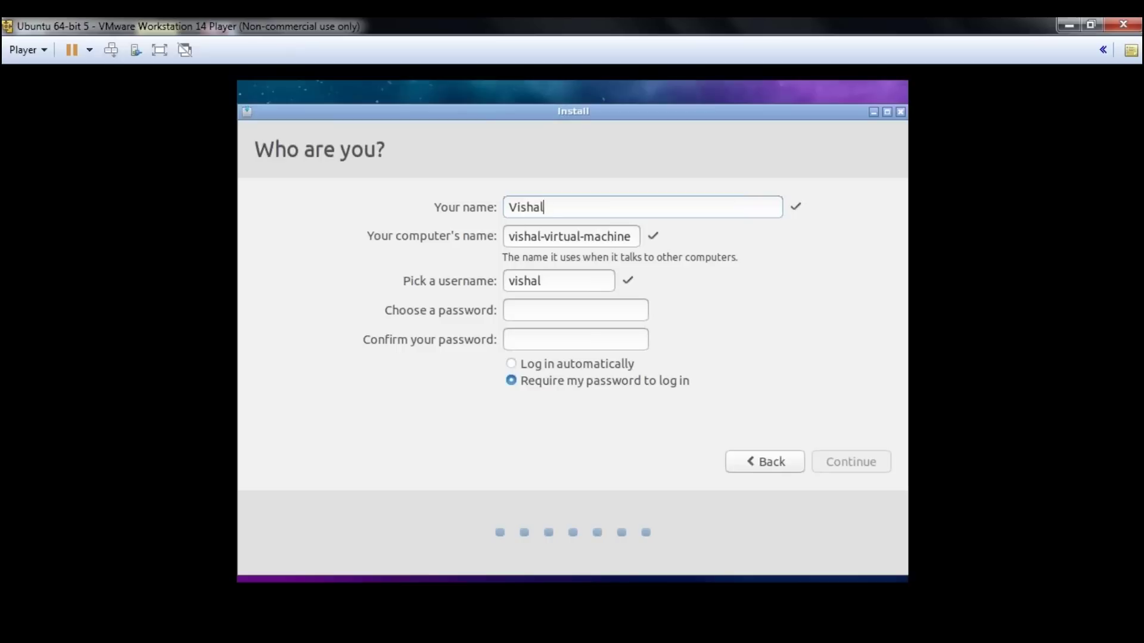
# Enter the user's name and a confirmed account password, then continue to start installing.
pyautogui.press('Tab')
pyautogui.press('Tab')
pyautogui.press('Tab')
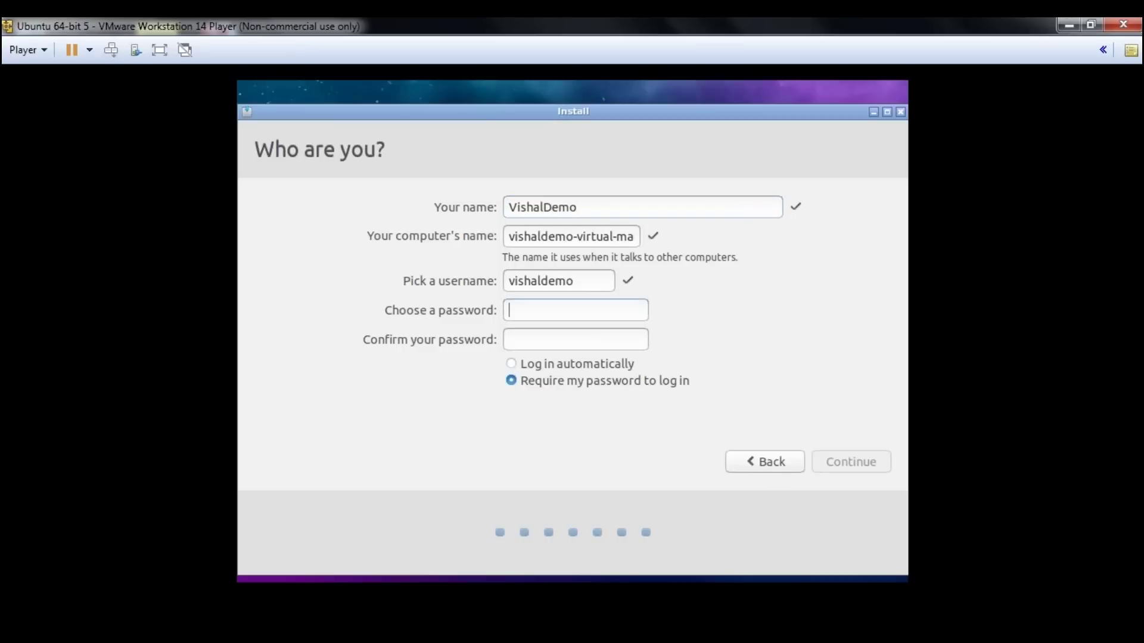
pyautogui.press('Tab')
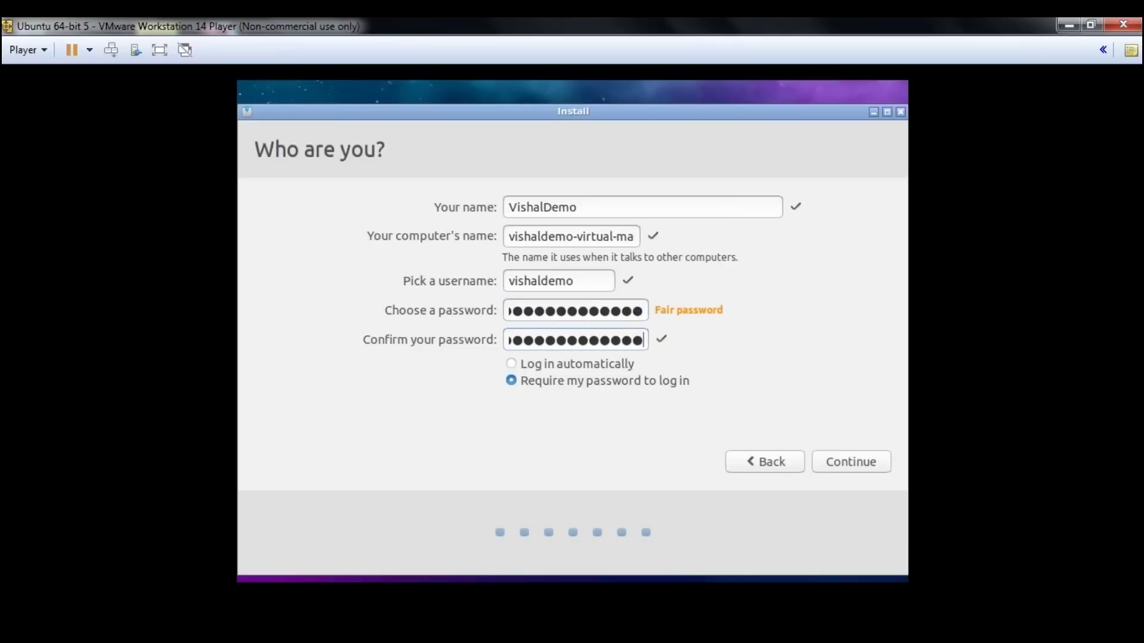
pyautogui.click(857, 463)
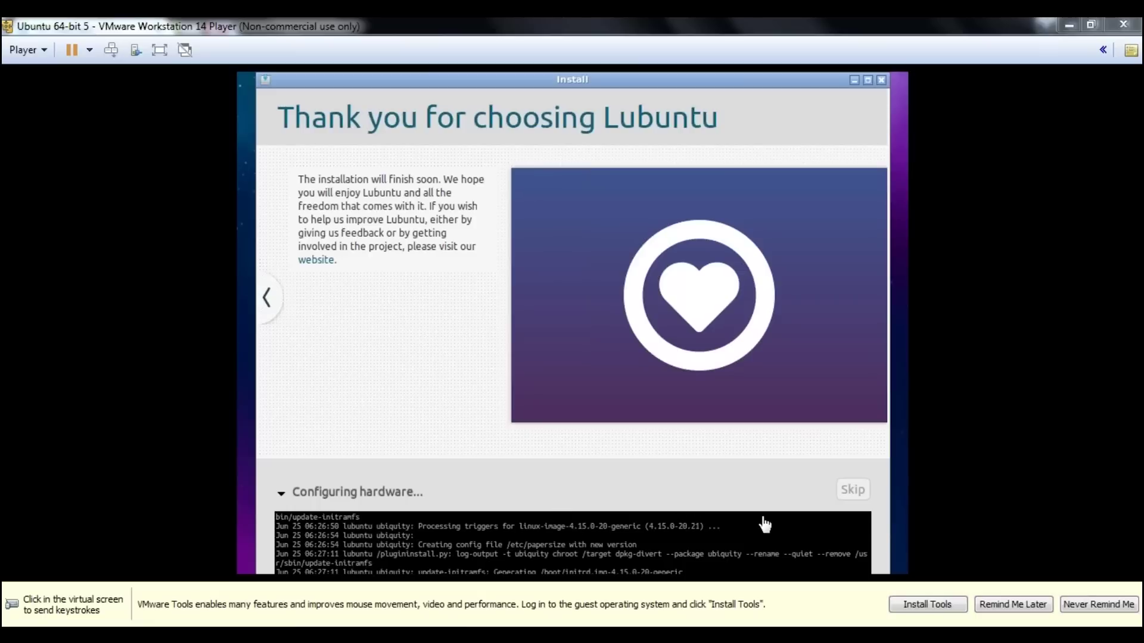
# Choose Remind Me Later on the VMware Tools bar and wait for Installation Complete.
pyautogui.click(1001, 612)
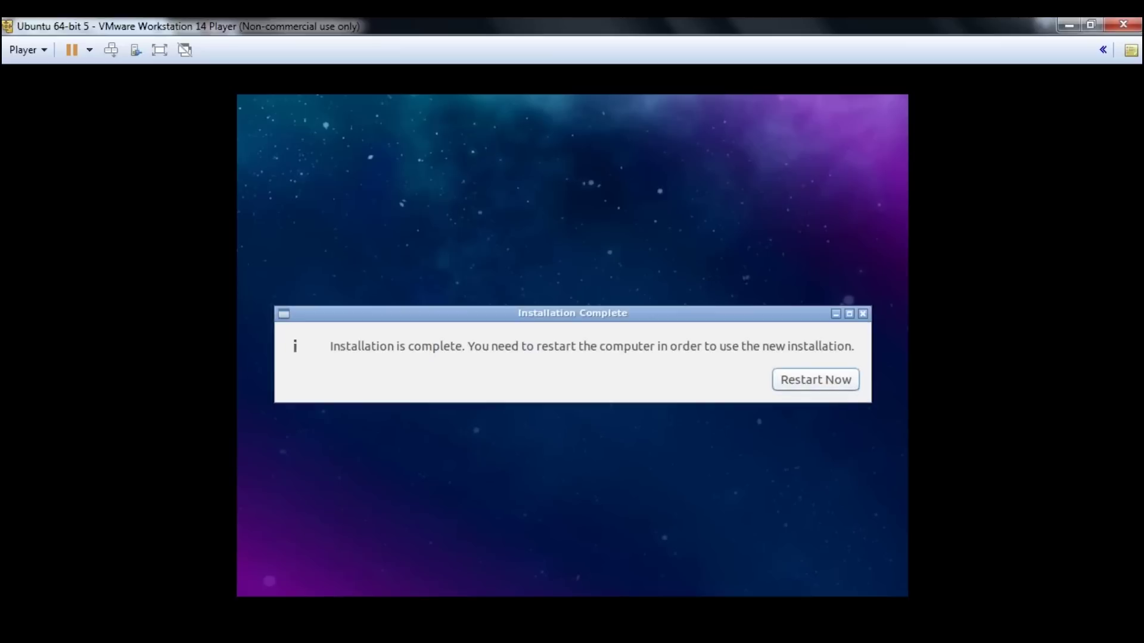
# Restart now and confirm the remove-installation-medium prompt to boot into the Lubuntu login.
pyautogui.press('Return')
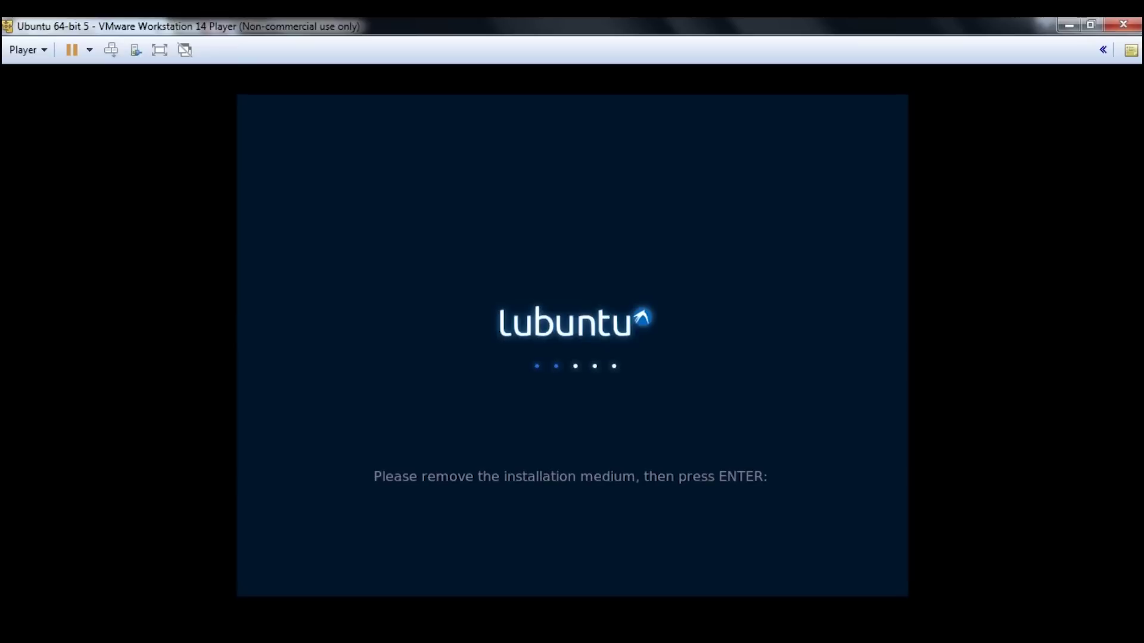
pyautogui.press('Return')
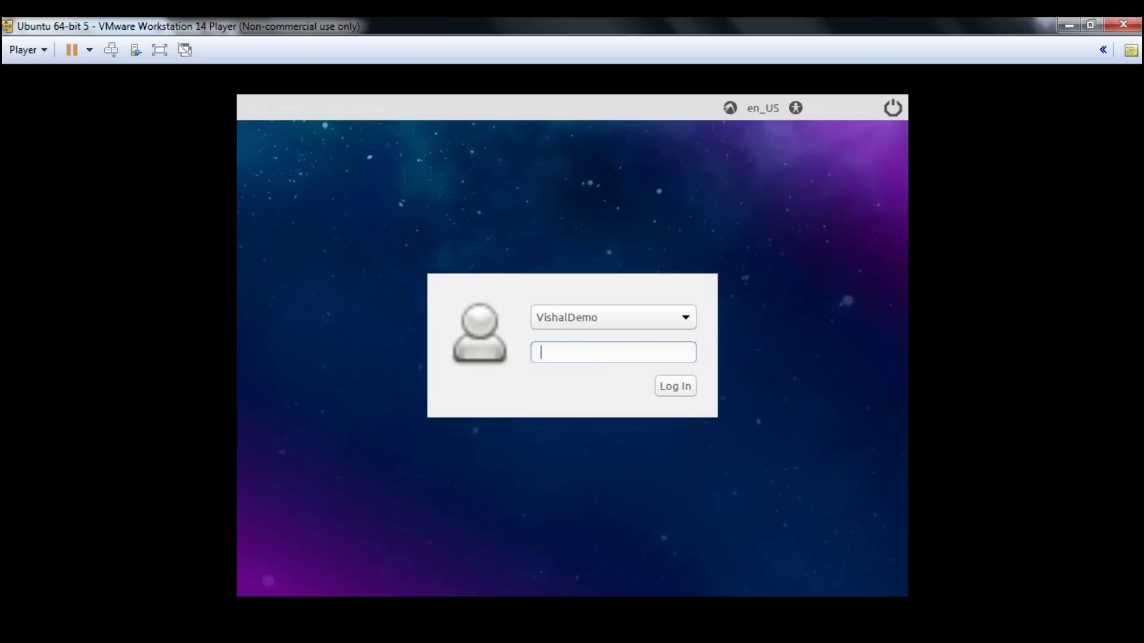
# Enter the account password to reach the Lubuntu desktop and close the incomplete language support notice.
pyautogui.write('••••••••••••••')
pyautogui.press('Return')
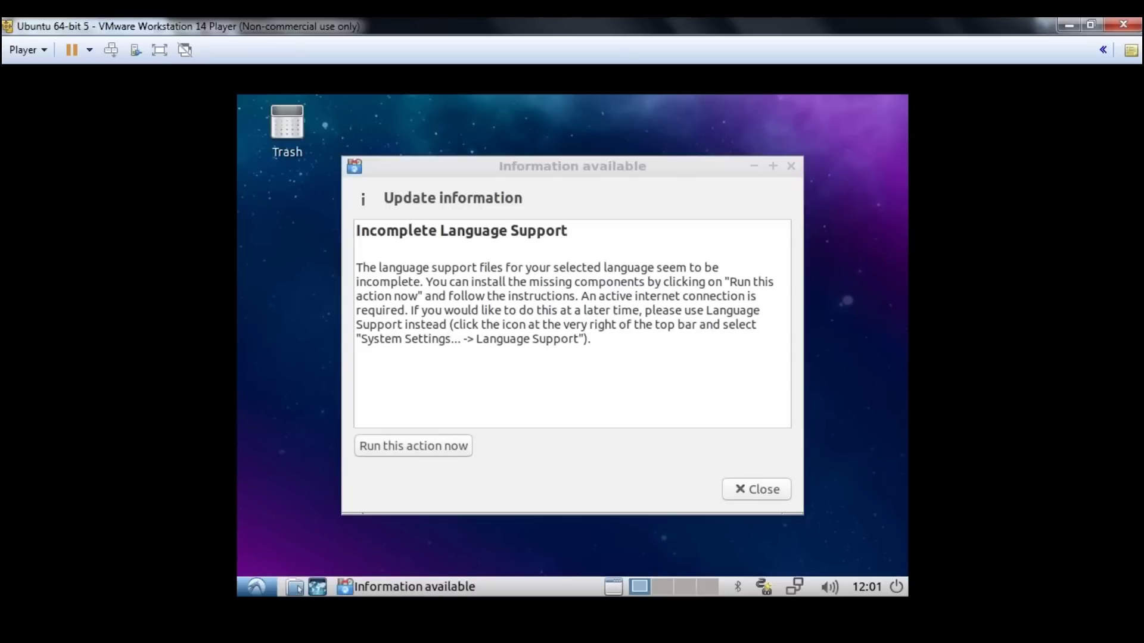
pyautogui.press('Escape')
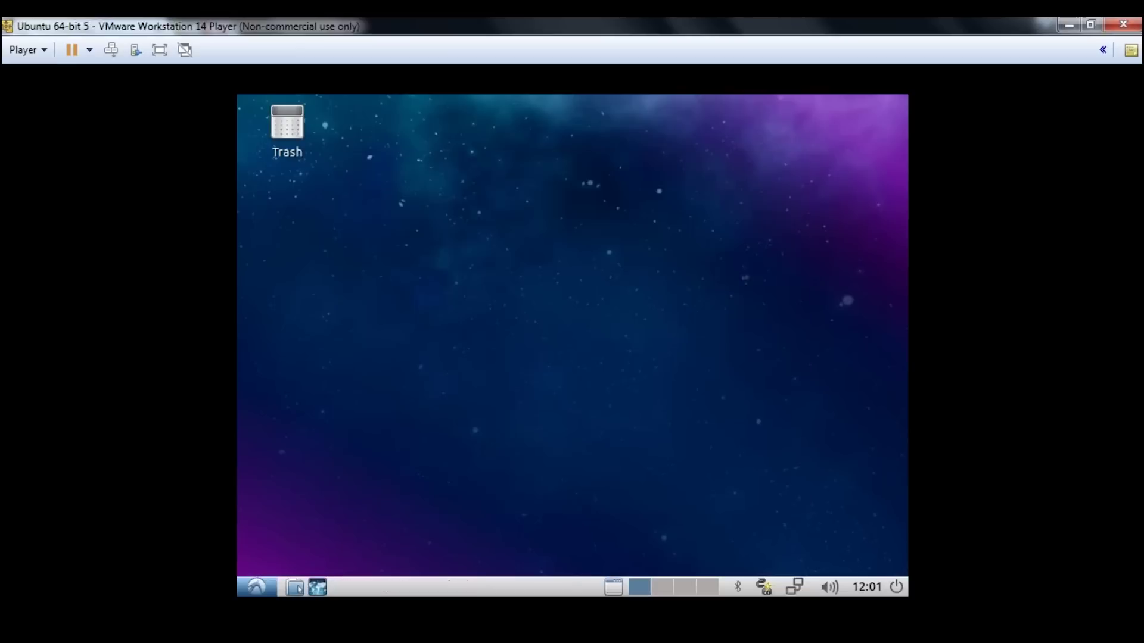